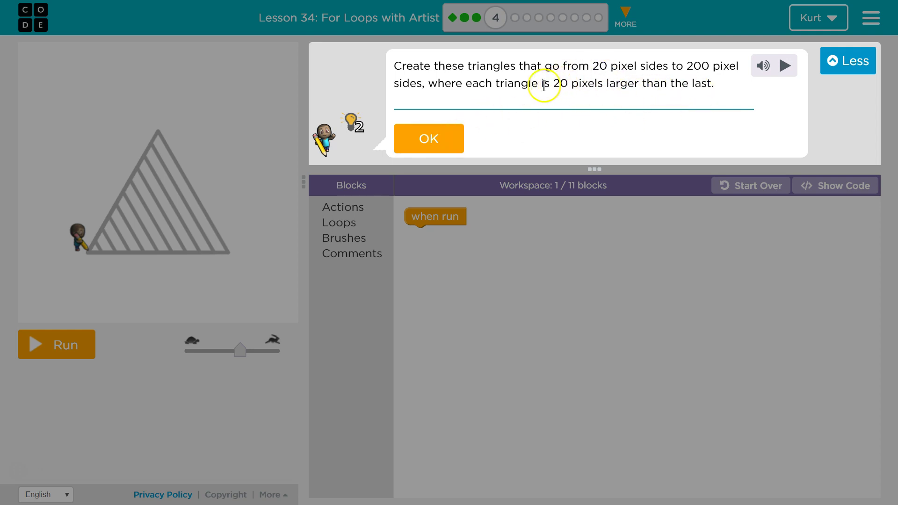
Step: Dismiss the instructions about triangles growing from 20 to 200 pixel sides
click(453, 136)
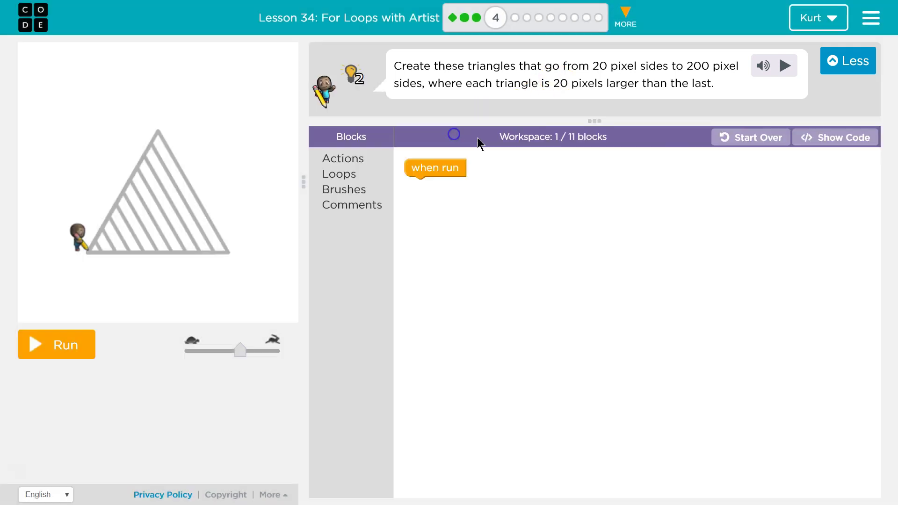
Step: Collapse the instructions and attach a for-counter loop running 20 to 200 by 20
click(847, 65)
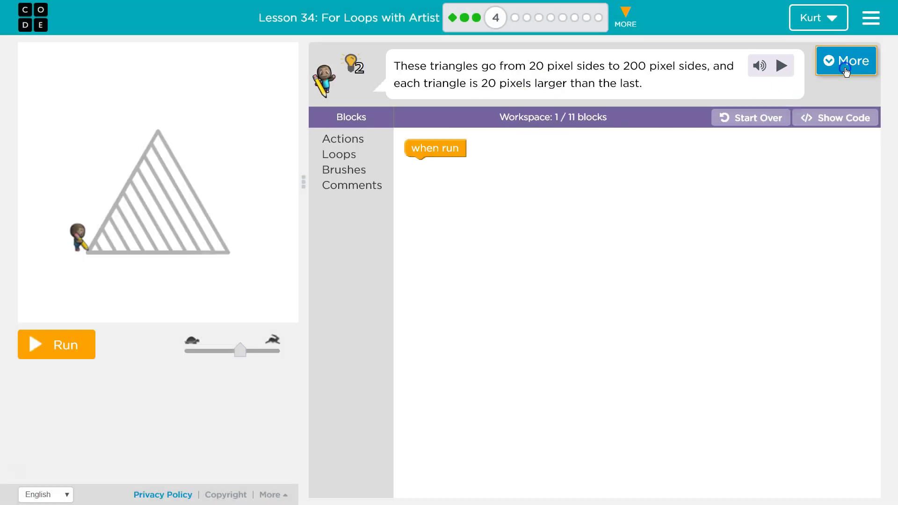
click(353, 155)
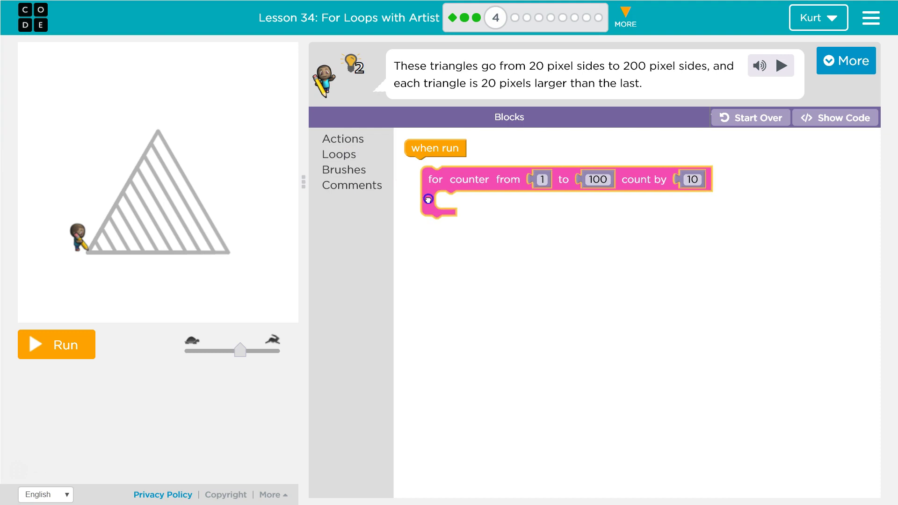
drag(418, 152, 418, 169)
click(674, 170)
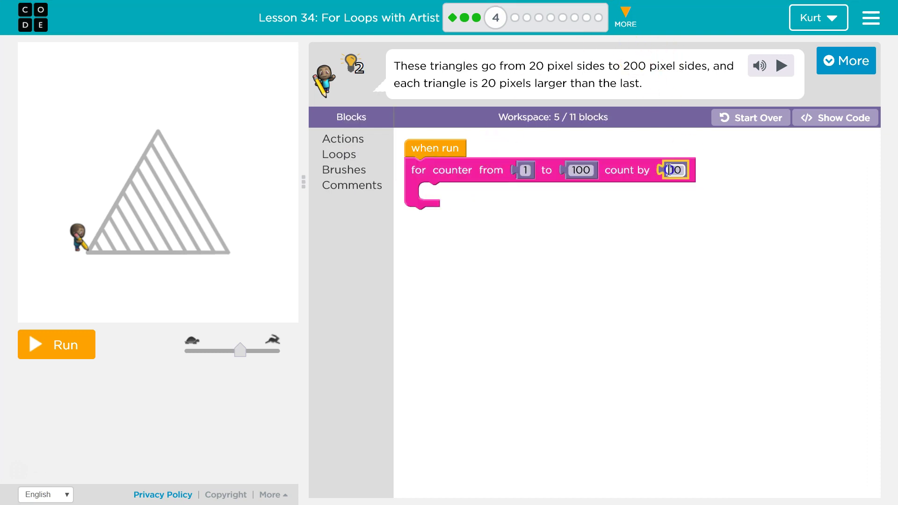
text(20)
click(659, 152)
text(2)
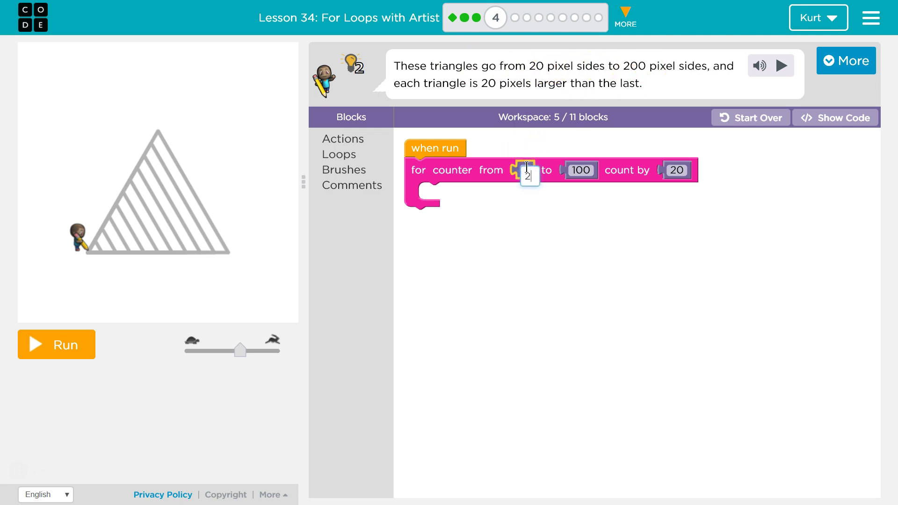
text(0)
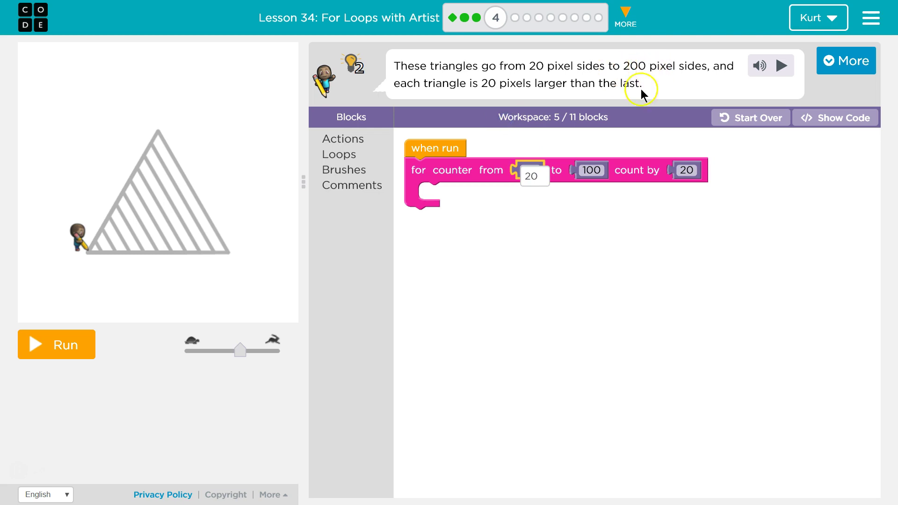
click(598, 170)
text(00)
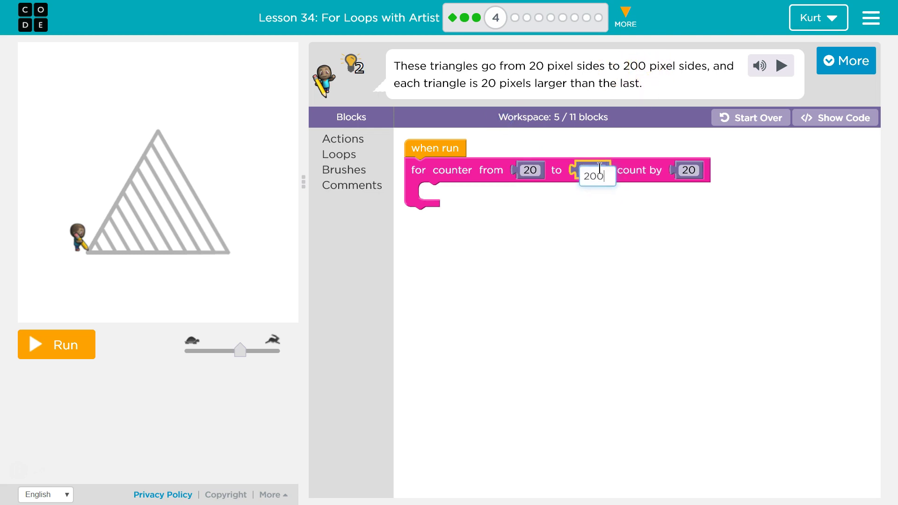
click(587, 303)
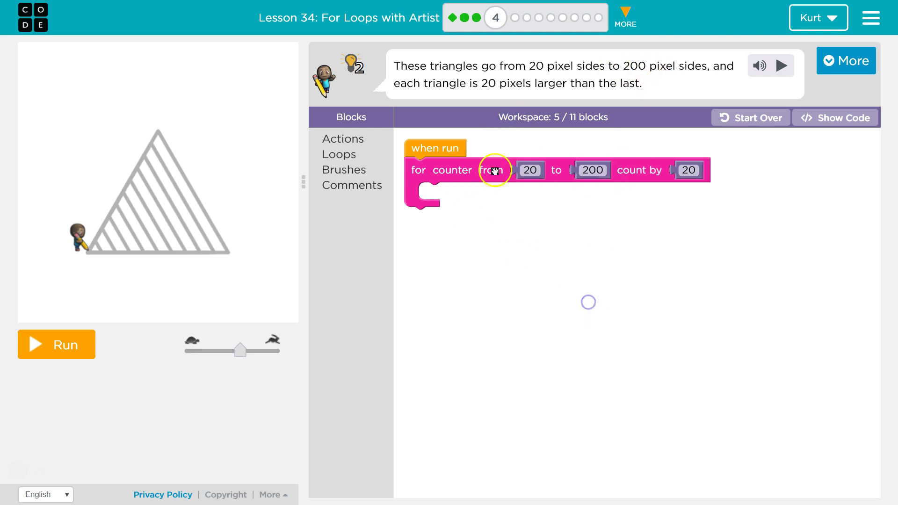
Step: Nest a repeat 3 times loop inside the for-counter loop
click(339, 138)
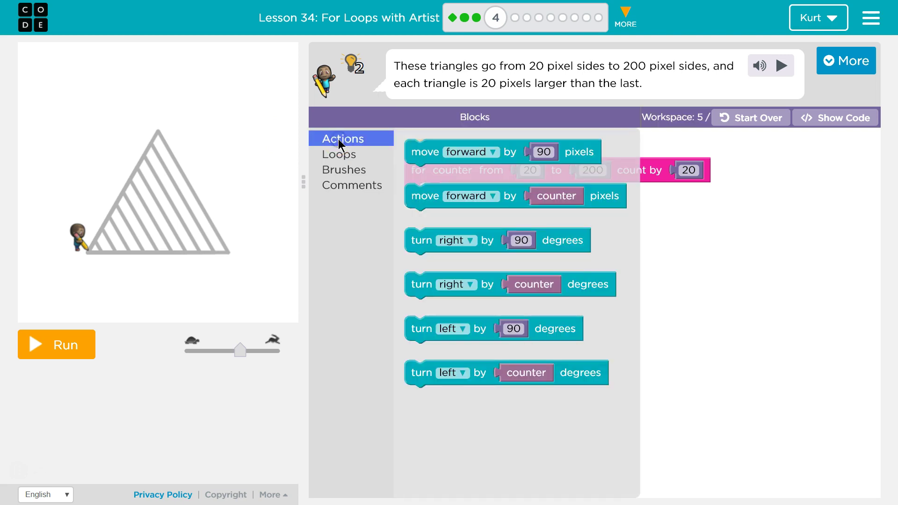
click(331, 155)
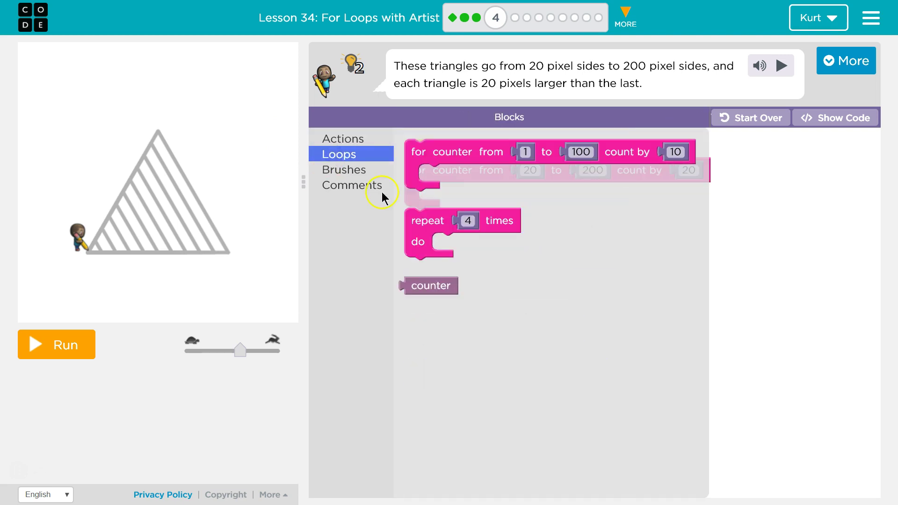
drag(414, 223, 413, 191)
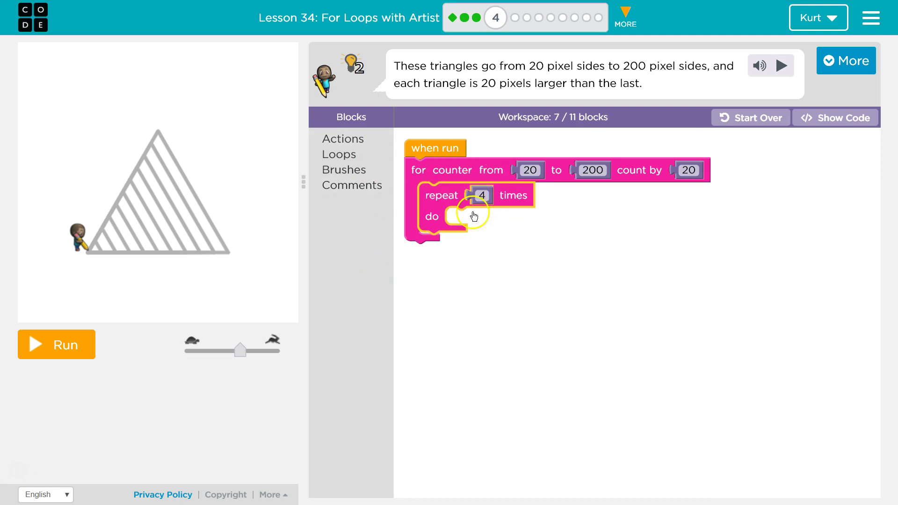
click(482, 195)
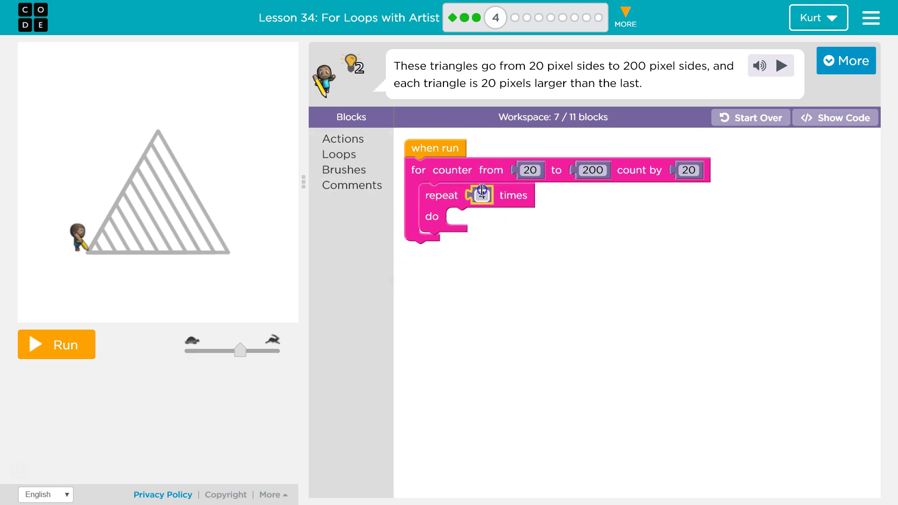
text(3)
click(541, 257)
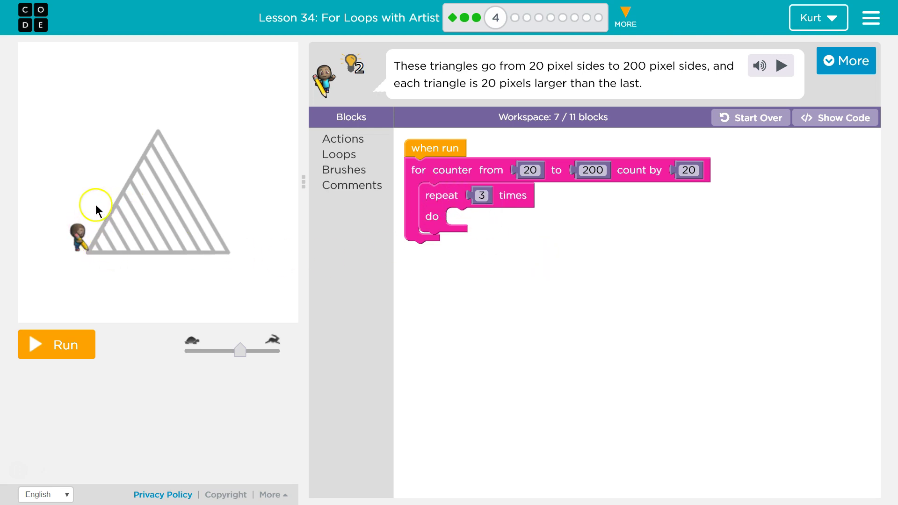
Step: Place a move forward by counter pixels block inside the repeat loop
click(452, 204)
click(328, 138)
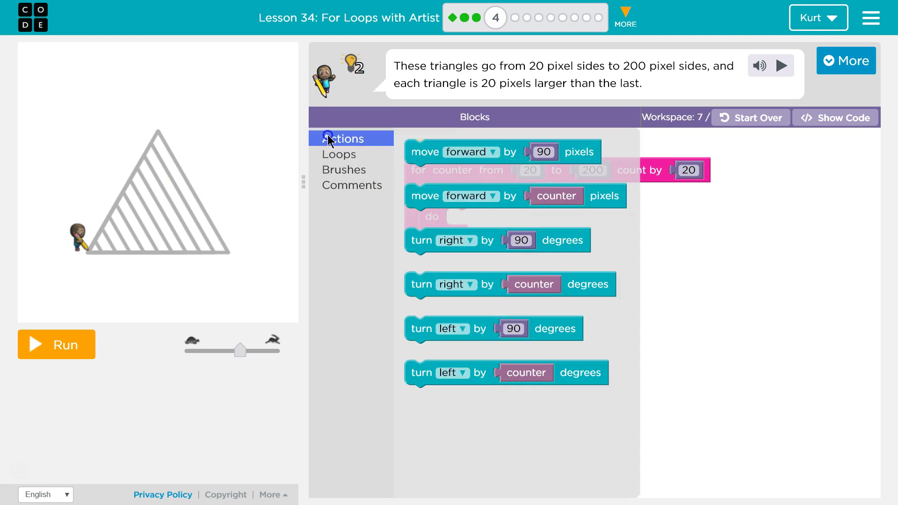
click(418, 197)
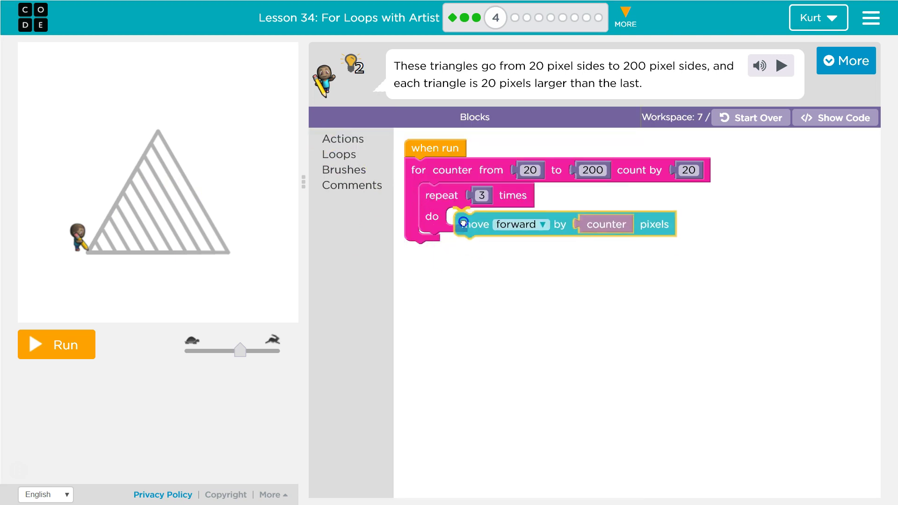
drag(412, 195, 460, 222)
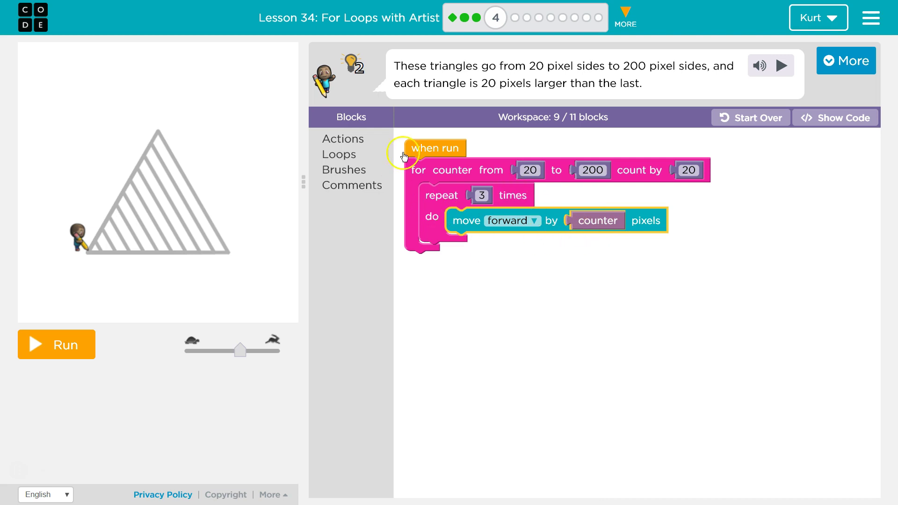
Step: Add a turn left block after move forward by counter and set its angle to 120 degrees
click(344, 141)
click(346, 160)
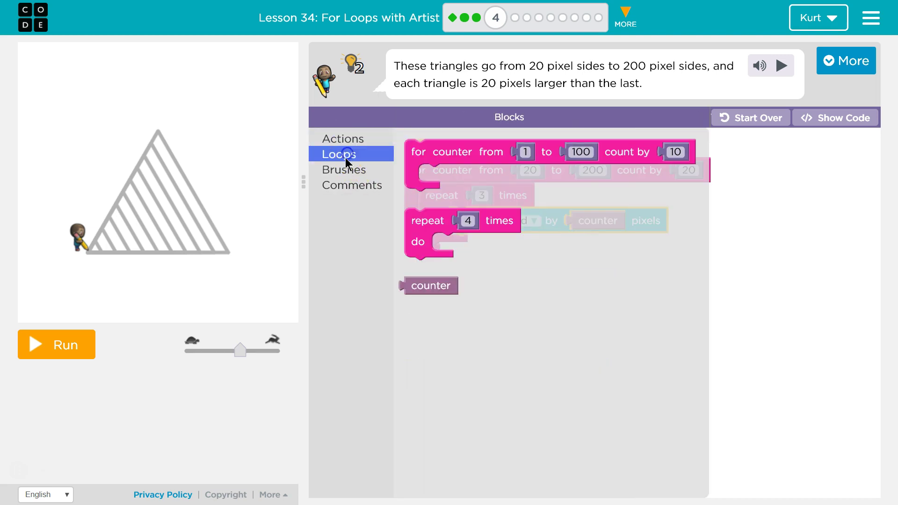
click(350, 170)
click(346, 154)
click(344, 138)
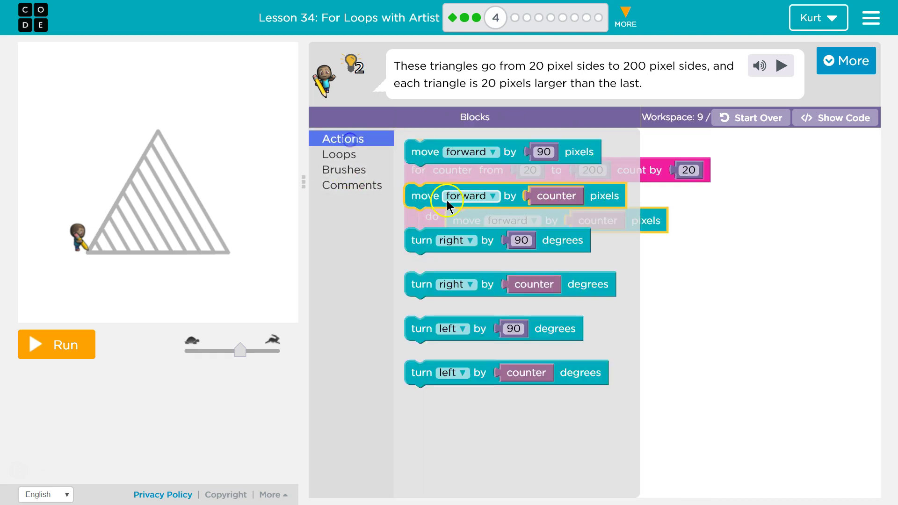
click(454, 329)
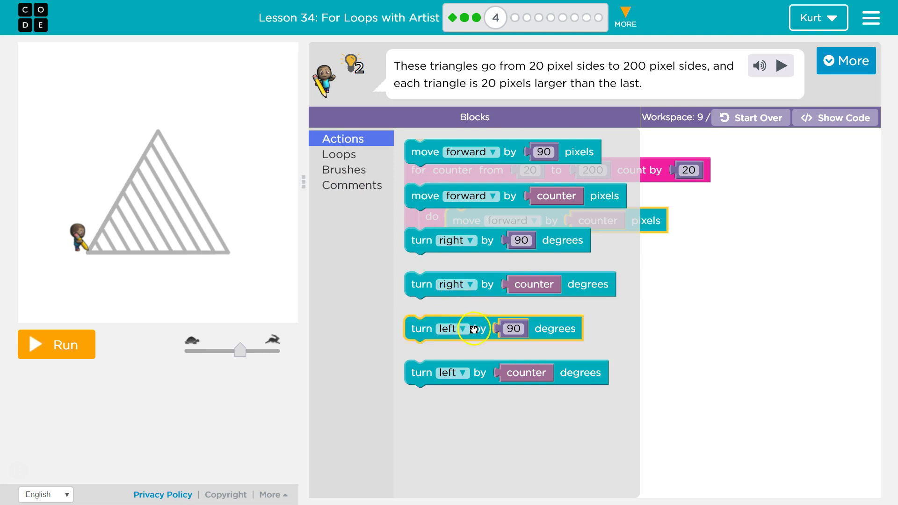
drag(474, 330, 552, 247)
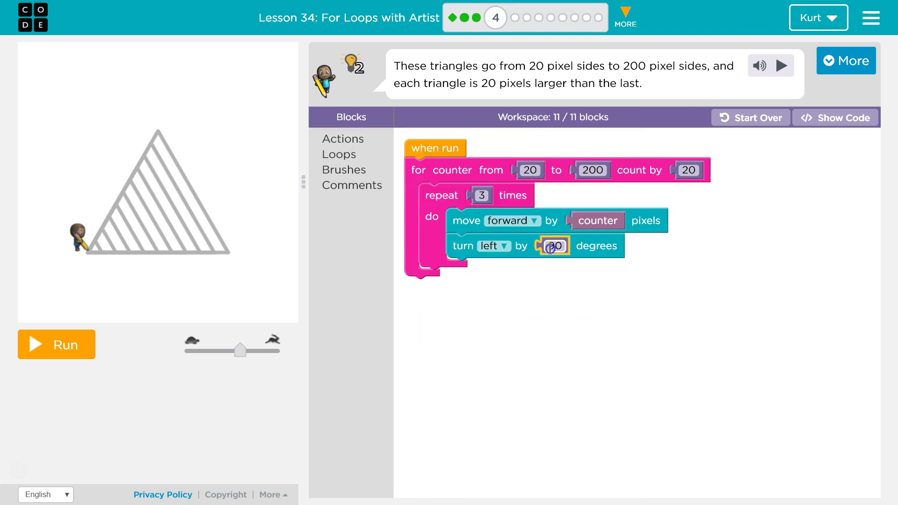
click(552, 247)
text(120)
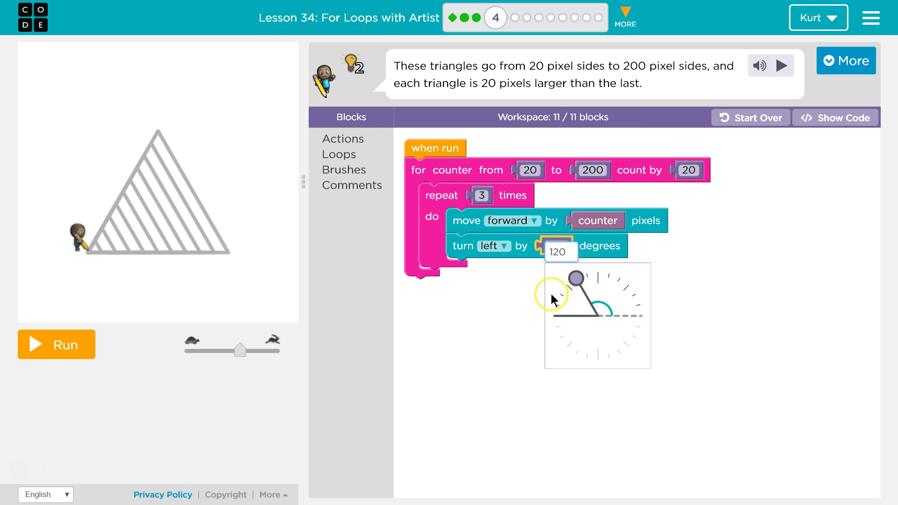
click(526, 303)
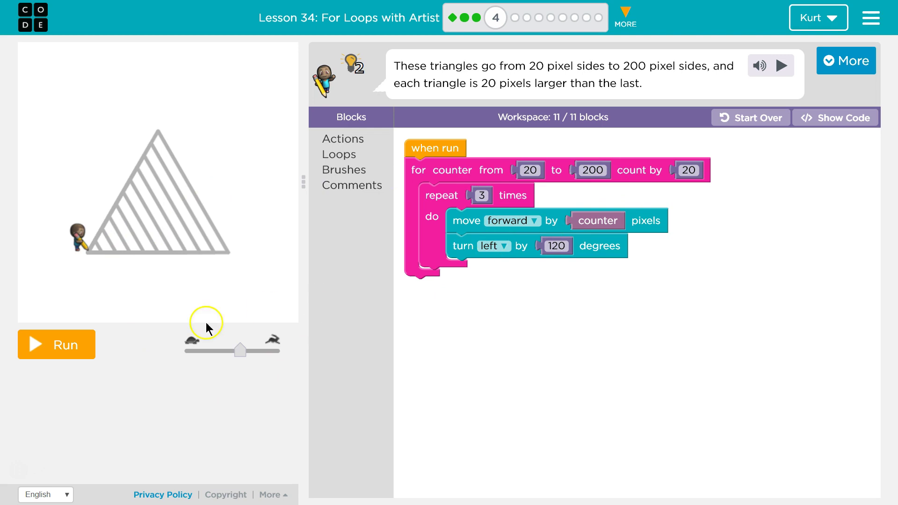
Step: Run the program to draw the nested triangles
click(71, 352)
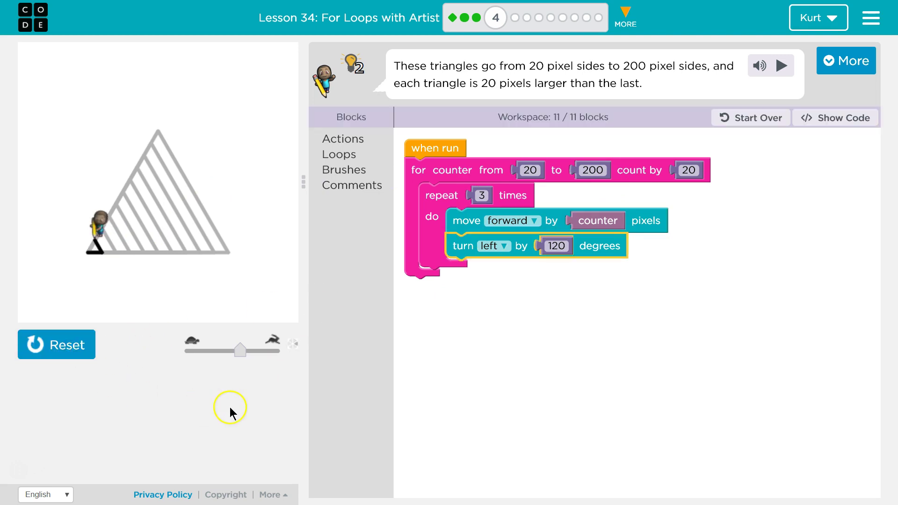